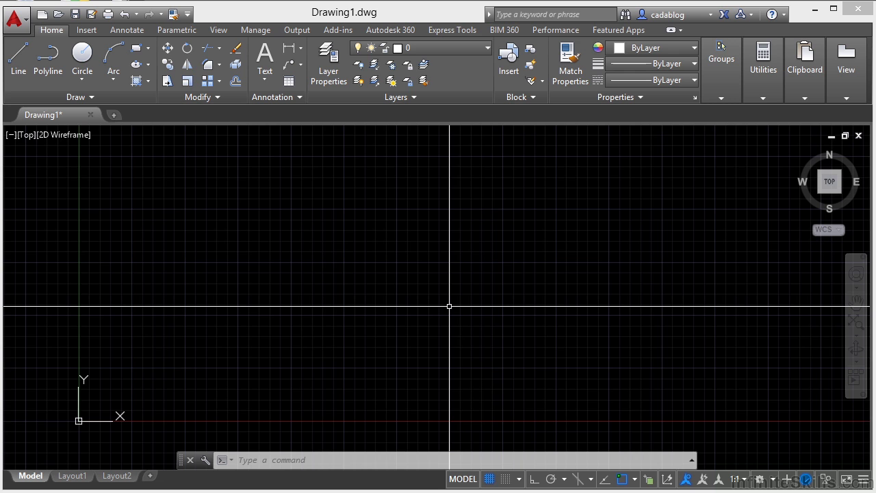
# Set MENUBAR to 1 so the classic File, Edit, View, Insert menu bar appears.
pyautogui.write('MENUBAR')
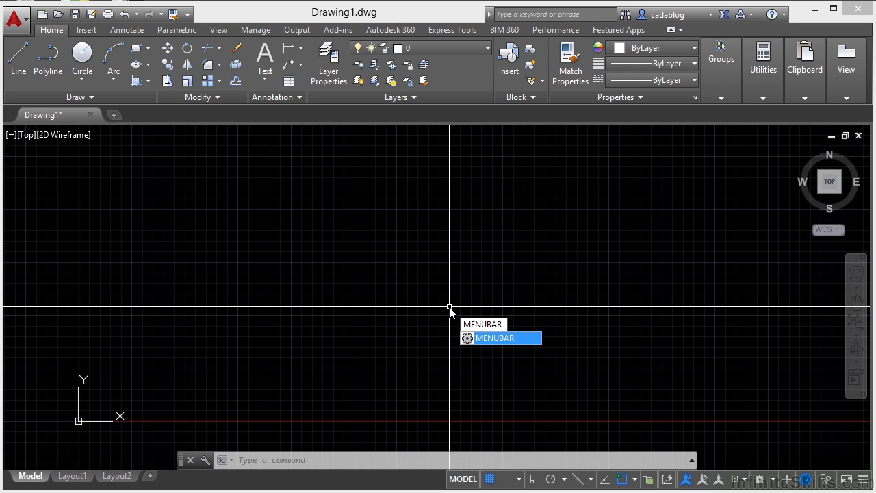
pyautogui.press('Return')
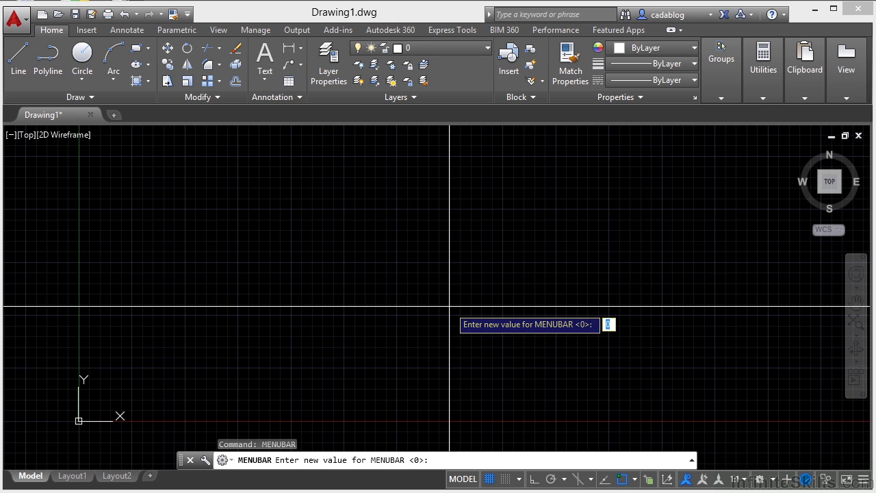
pyautogui.write('1')
pyautogui.press('Return')
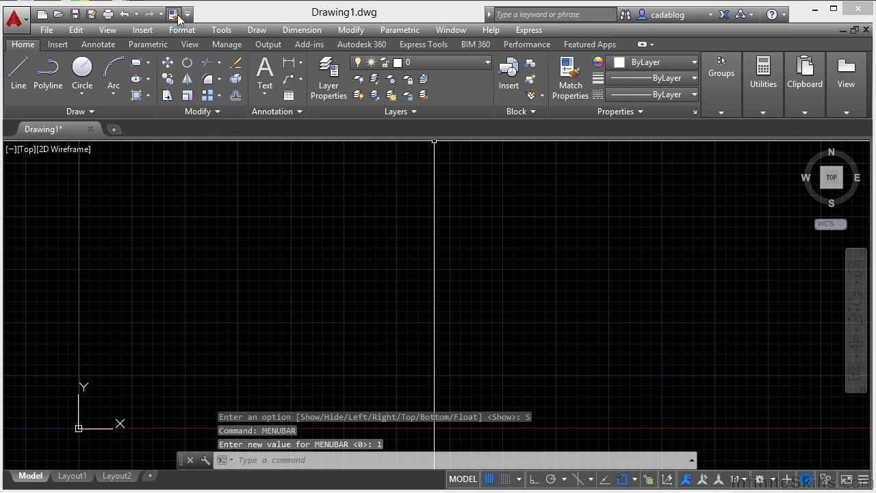
pyautogui.click(46, 30)
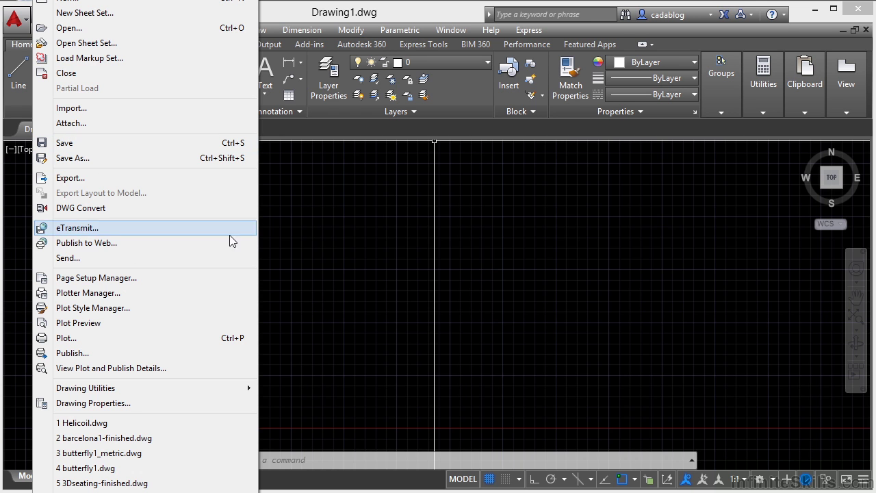
pyautogui.click(320, 236)
pyautogui.click(318, 226)
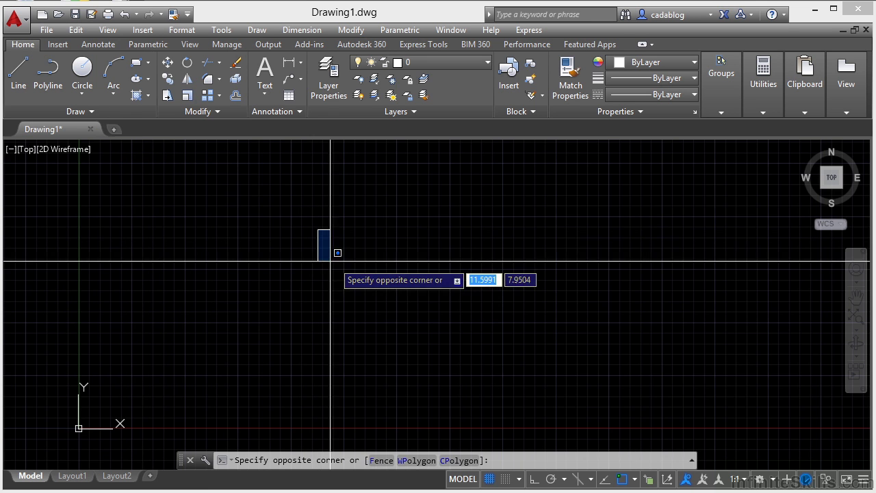
pyautogui.press('Escape')
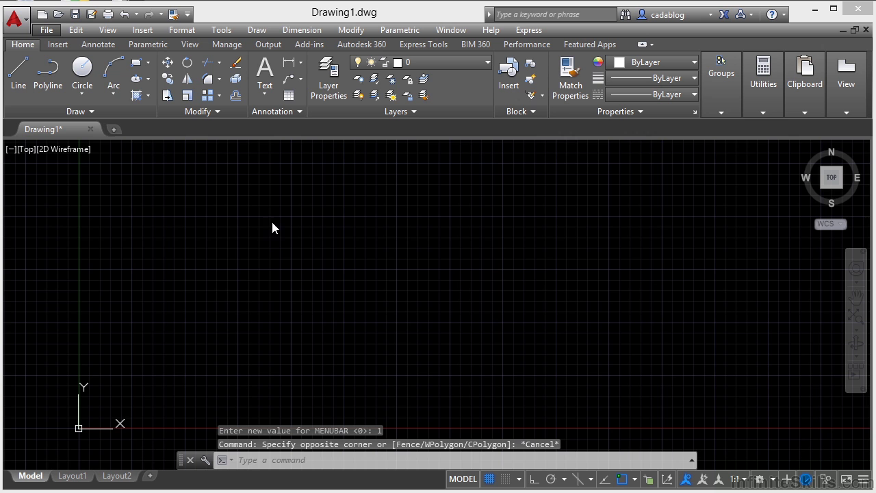
pyautogui.click(77, 30)
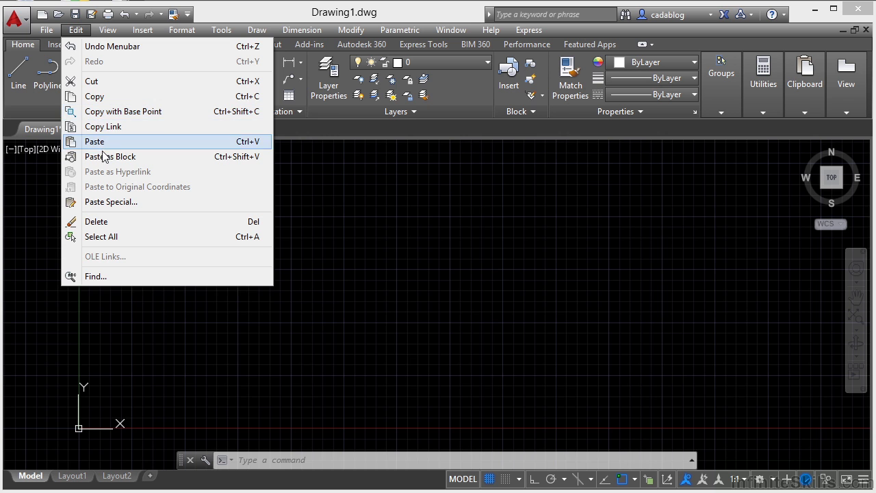
pyautogui.moveTo(52, 31)
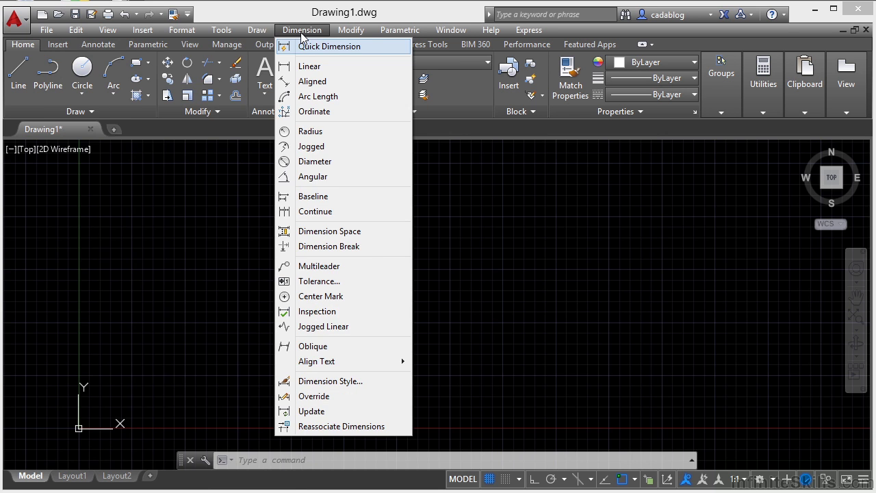
pyautogui.moveTo(264, 34)
pyautogui.moveTo(131, 33)
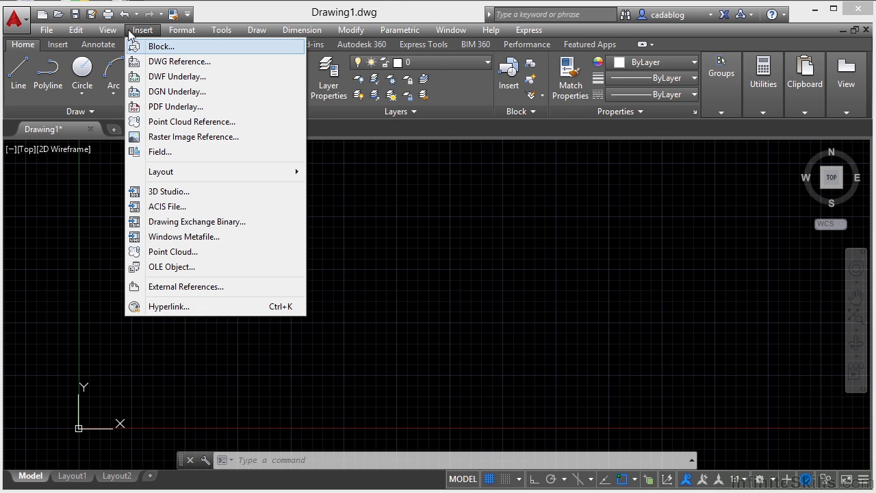
pyautogui.moveTo(221, 30)
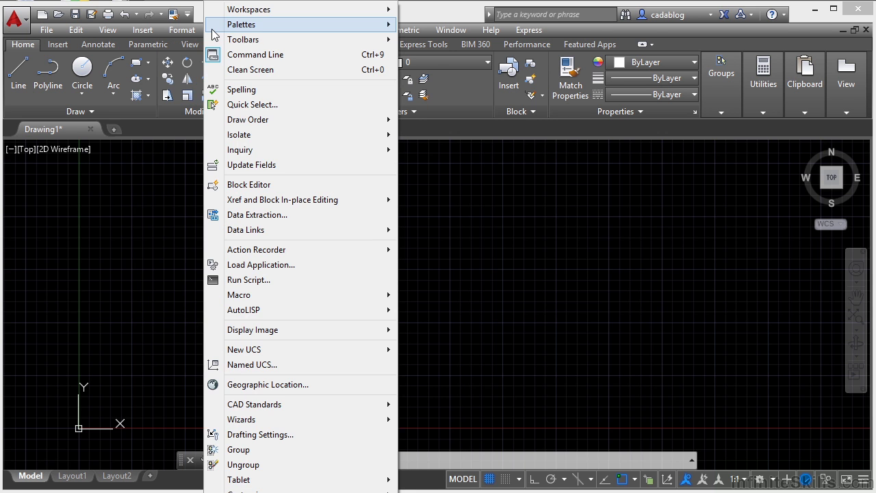
pyautogui.click(176, 246)
pyautogui.click(205, 221)
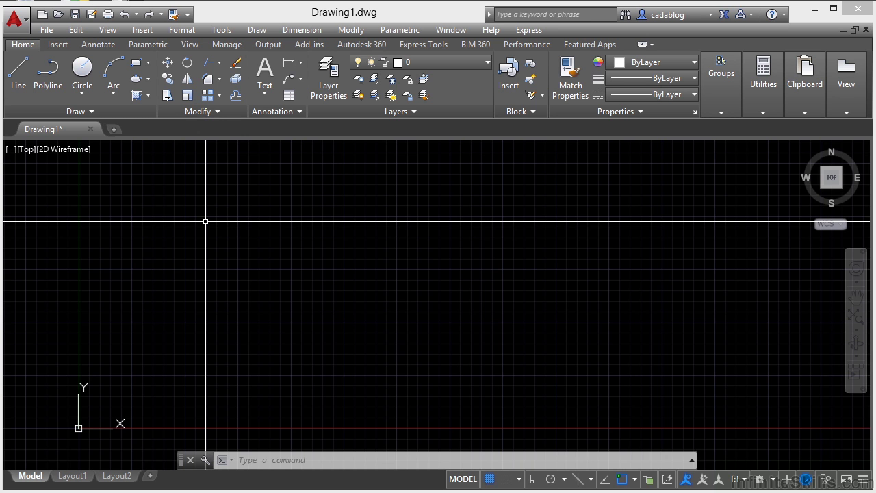
# Run -TOOLBAR and give 'draw' as the toolbar name.
pyautogui.write('-TOOLBAR')
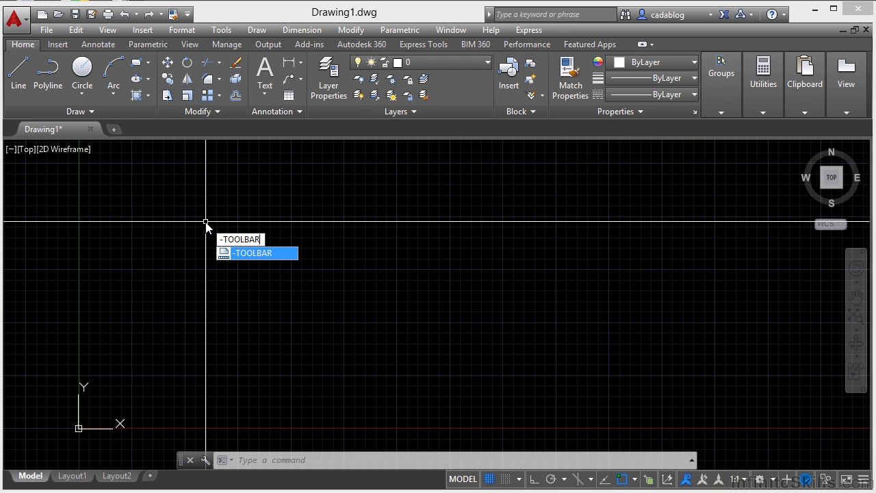
pyautogui.press('Return')
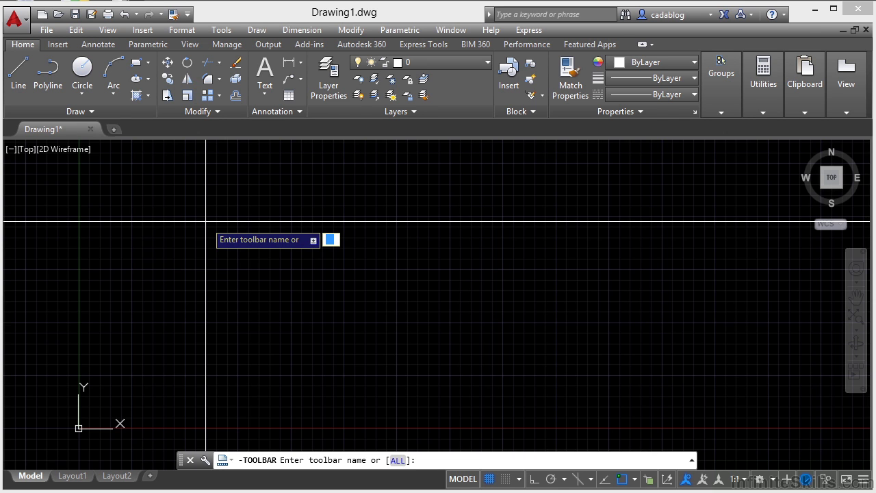
pyautogui.write('draw')
pyautogui.press('Return')
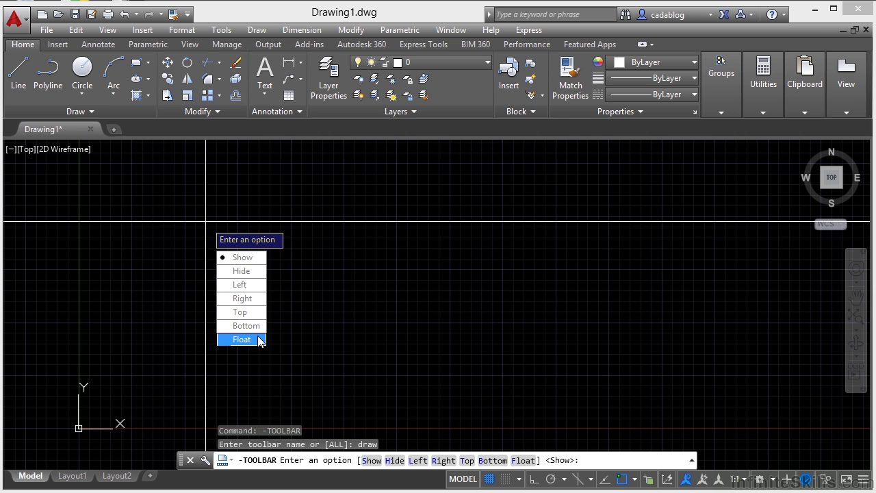
# Show the Draw toolbar, briefly expanding and collapsing its extra drawing tools.
pyautogui.click(255, 257)
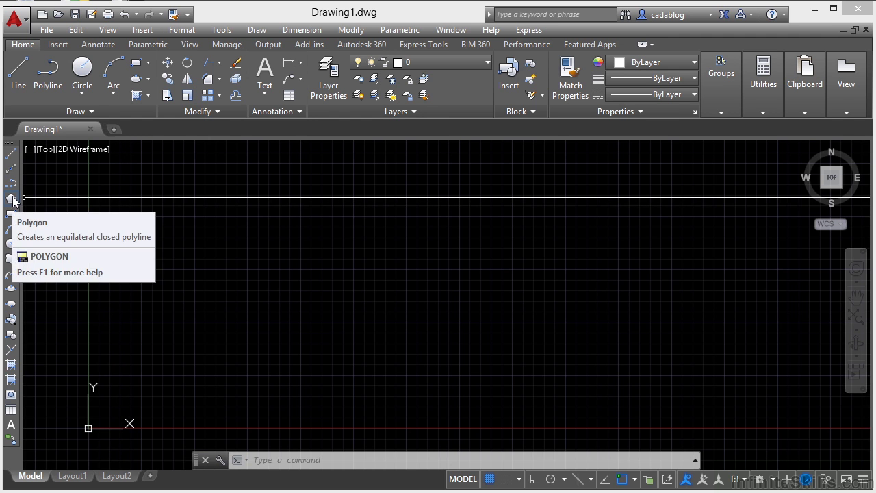
pyautogui.click(92, 112)
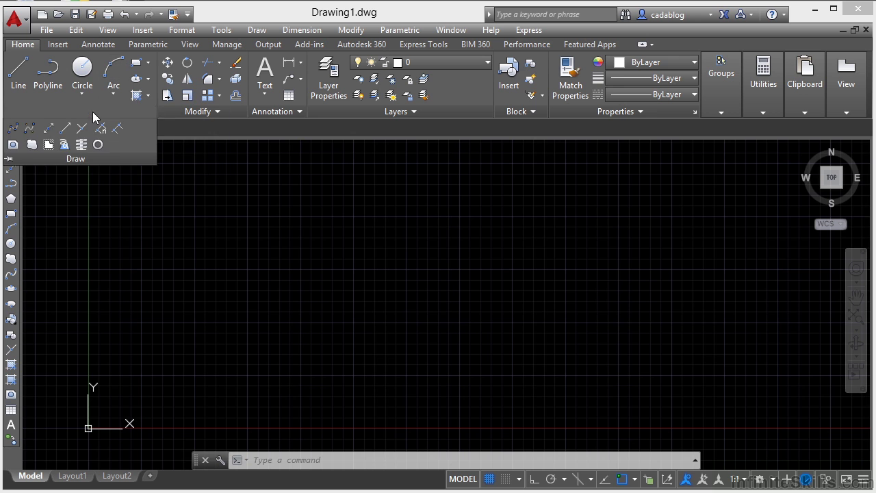
pyautogui.click(47, 250)
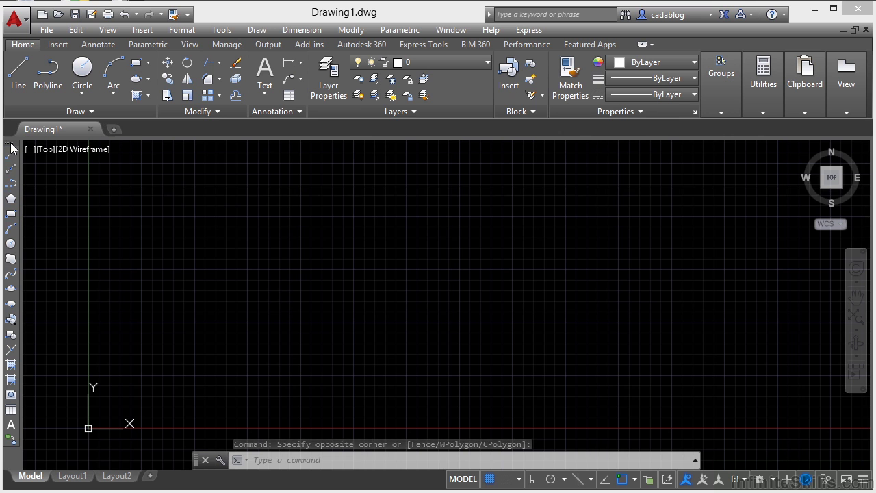
# Float the Draw toolbar over the canvas after briefly docking it along the top.
pyautogui.moveTo(11, 148)
pyautogui.mouseDown()
pyautogui.moveTo(112, 172)
pyautogui.moveTo(280, 266)
pyautogui.moveTo(297, 285)
pyautogui.moveTo(331, 273)
pyautogui.mouseUp()
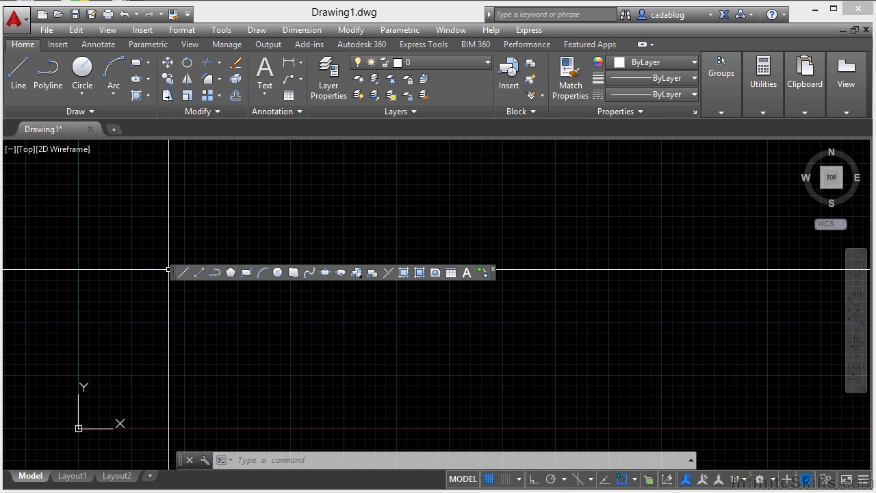
pyautogui.moveTo(172, 271); pyautogui.dragTo(141, 132)
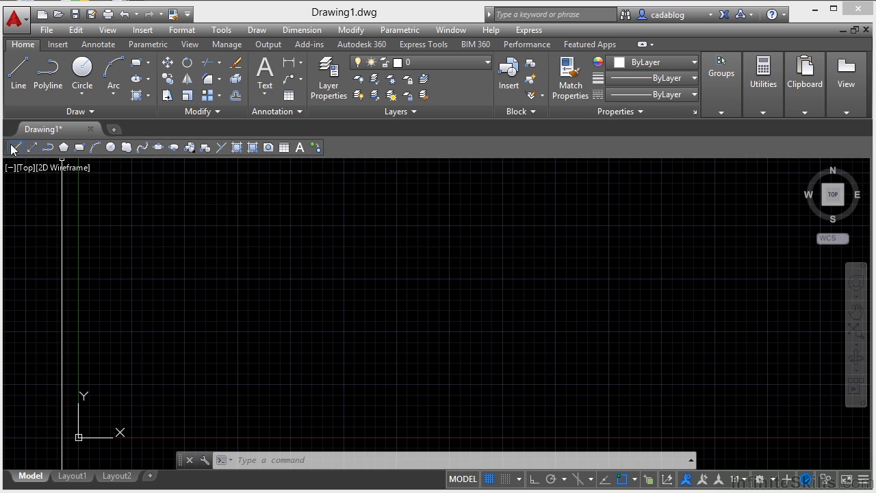
pyautogui.moveTo(10, 150)
pyautogui.mouseDown()
pyautogui.moveTo(363, 264)
pyautogui.moveTo(577, 301)
pyautogui.moveTo(577, 470)
pyautogui.moveTo(755, 364)
pyautogui.moveTo(829, 356)
pyautogui.moveTo(416, 268)
pyautogui.moveTo(331, 261)
pyautogui.mouseUp()
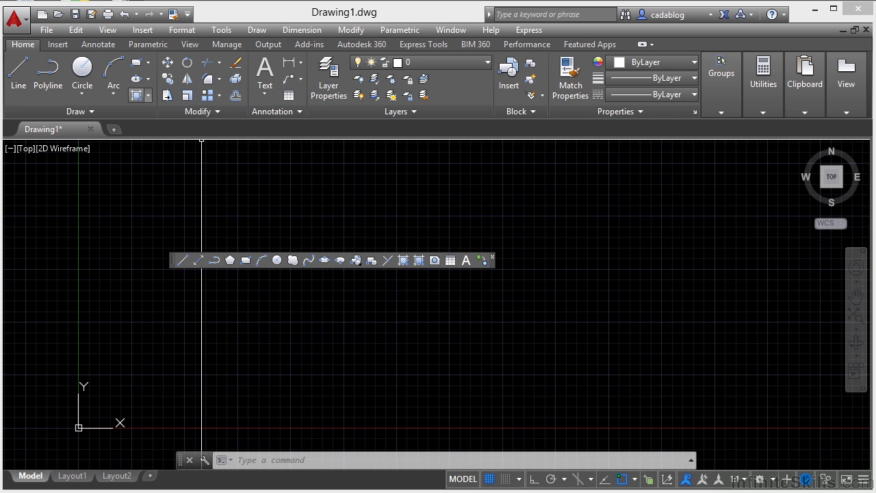
# Draw a single diagonal line segment with the Line tool on the floating Draw toolbar.
pyautogui.click(182, 263)
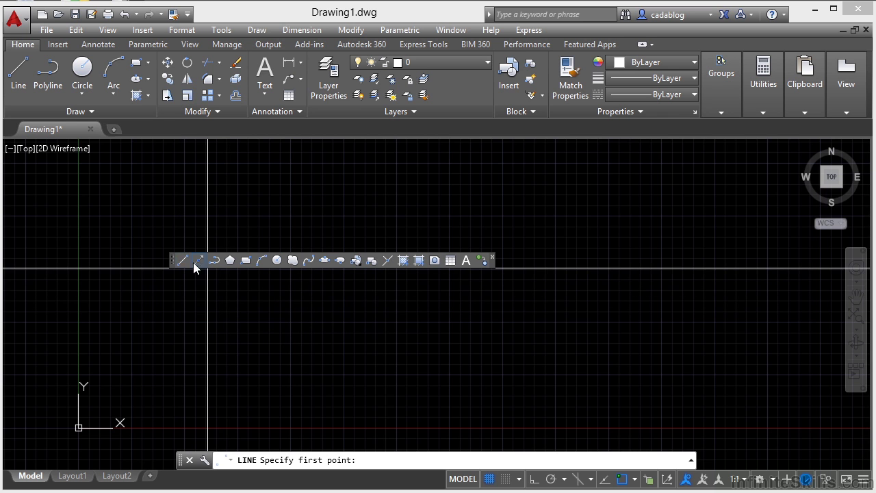
pyautogui.click(360, 313)
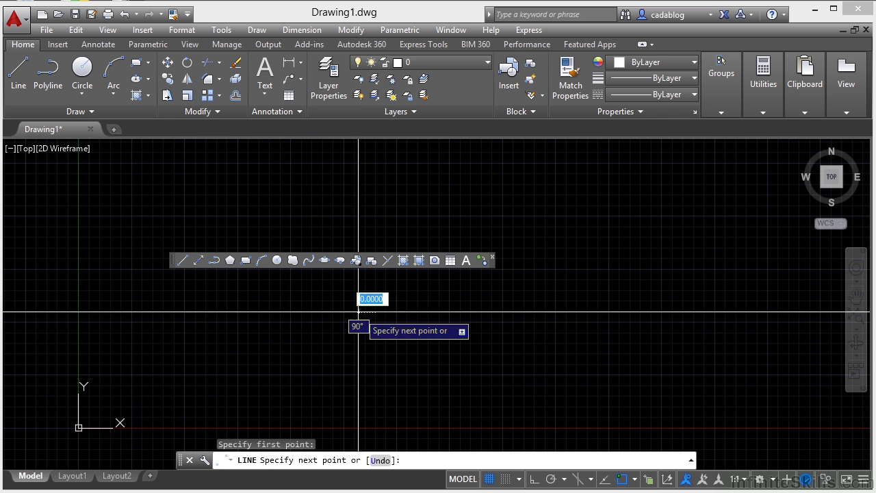
pyautogui.click(263, 354)
pyautogui.press('Return')
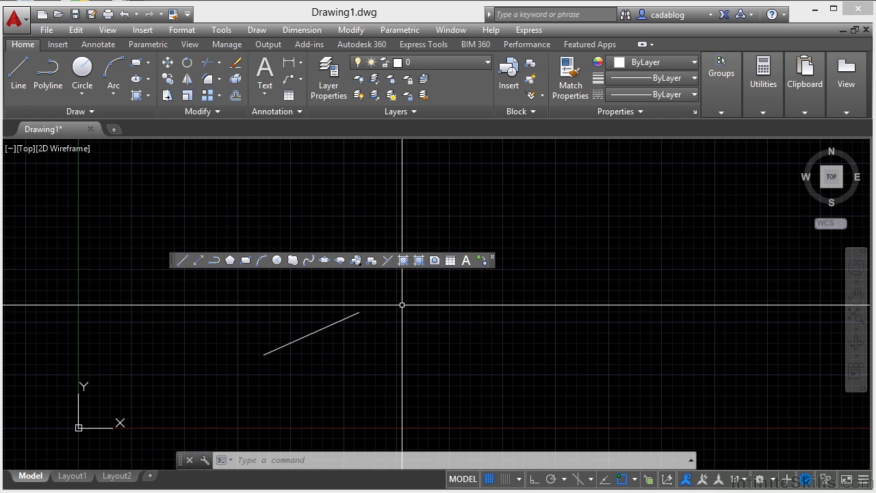
# Turn on the Insert toolbar from the toolbar shortcut list.
pyautogui.rightClick(380, 264)
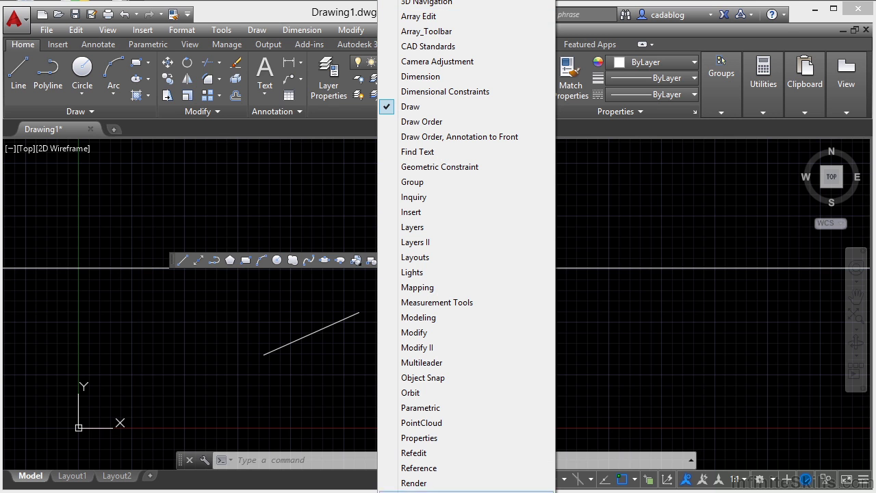
pyautogui.scroll(-2, 448, 373)
pyautogui.scroll(-6, 432, 309)
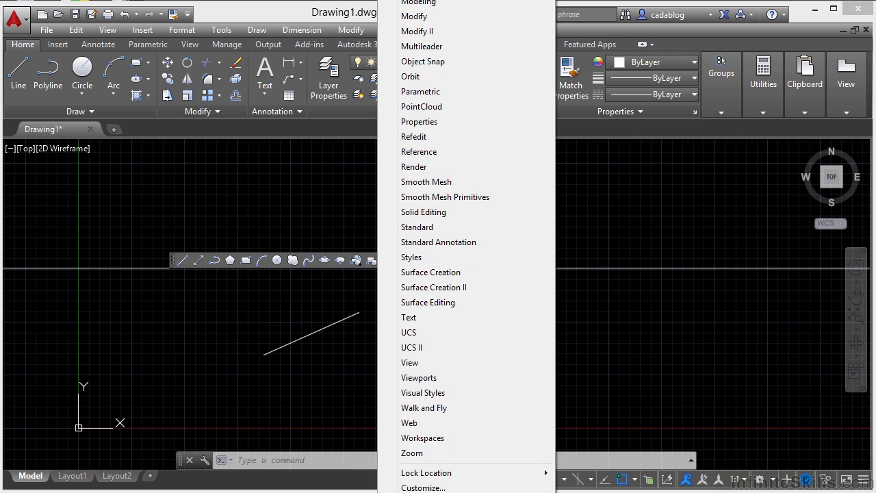
pyautogui.scroll(3, 431, 310)
pyautogui.scroll(4, 431, 244)
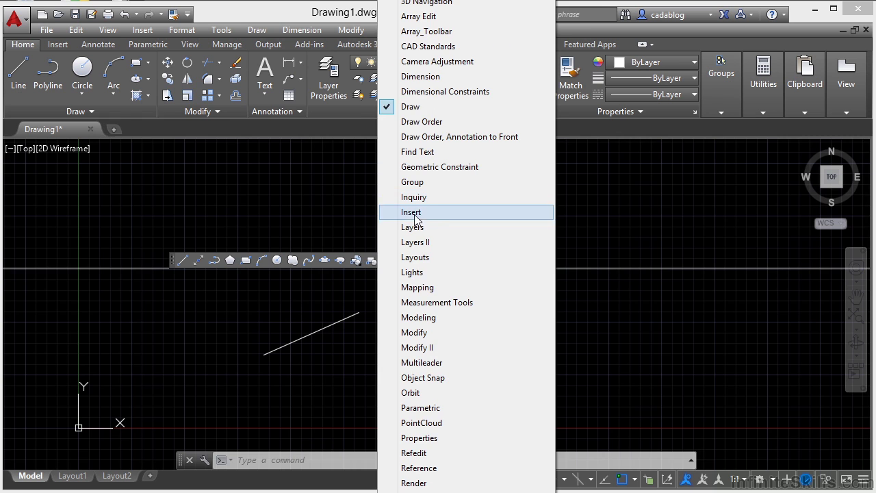
pyautogui.click(430, 212)
# Move the Insert toolbar onto the canvas, then close it and the floating Draw toolbar.
pyautogui.moveTo(77, 114); pyautogui.dragTo(160, 203)
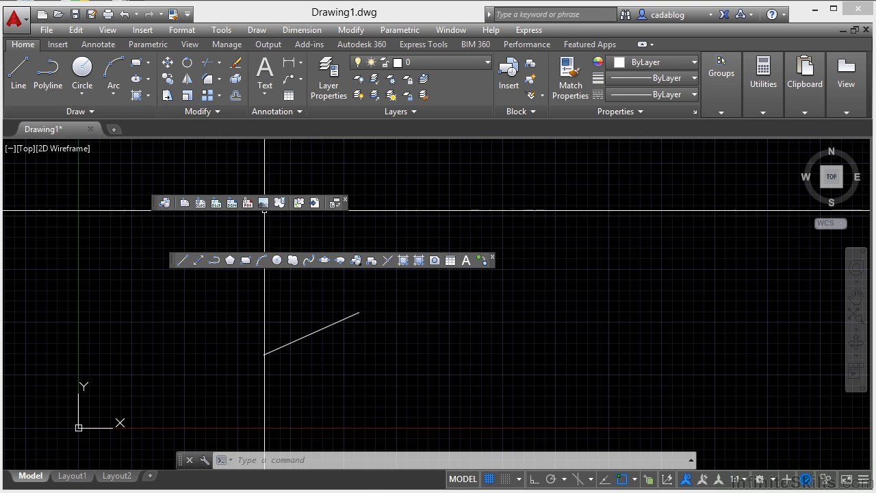
pyautogui.click(345, 200)
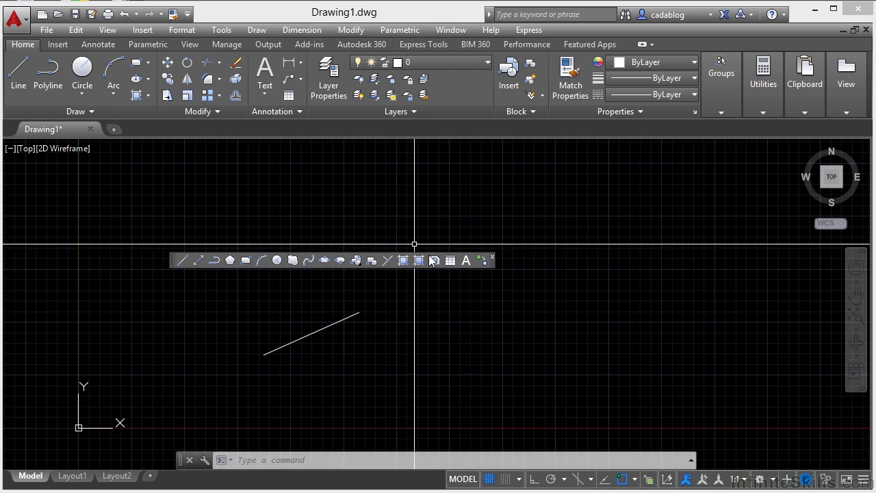
pyautogui.click(494, 260)
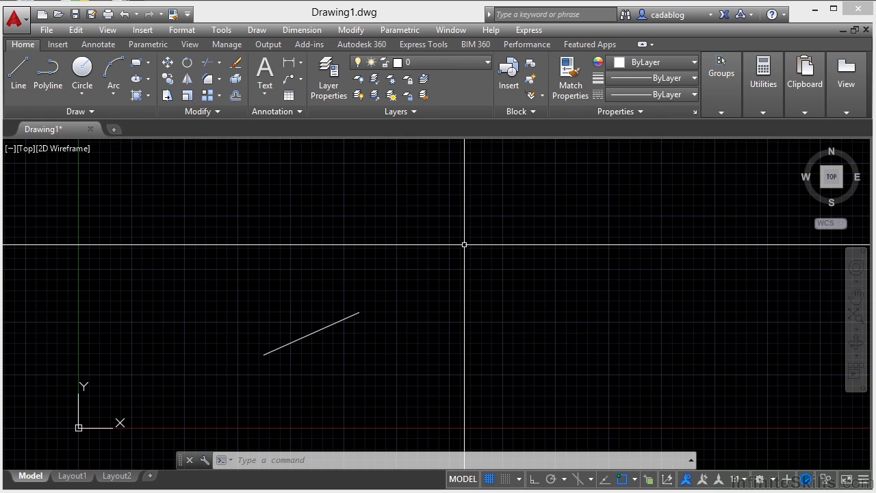
# Run -TOOLBAR with ALL and Show to display every classic toolbar.
pyautogui.write('-toolbar')
pyautogui.press('Return')
pyautogui.write('all')
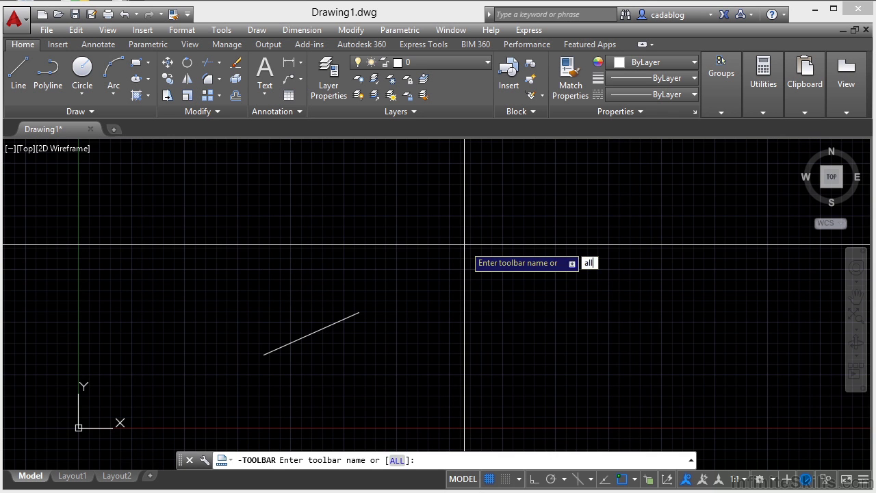
pyautogui.press('Return')
pyautogui.write('s')
pyautogui.press('Return')
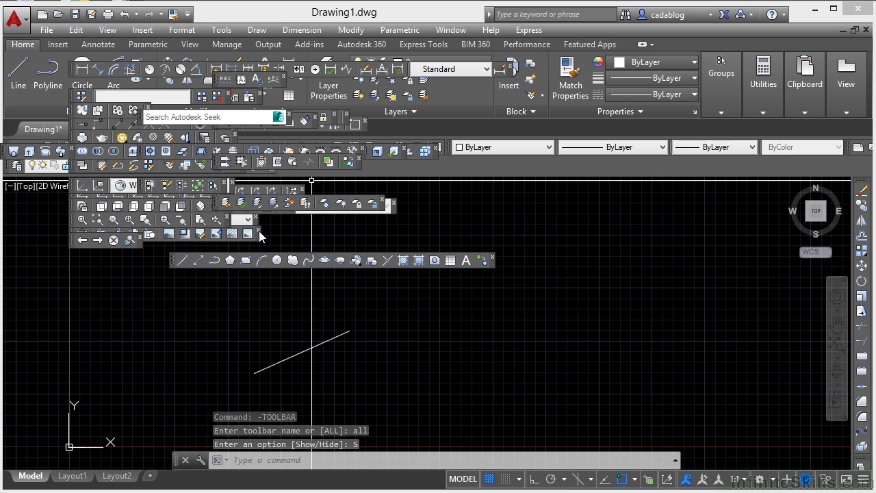
# Spread three floating toolbars, including back/forward and check-mark, into open canvas space.
pyautogui.moveTo(71, 237); pyautogui.dragTo(115, 301)
pyautogui.moveTo(71, 239); pyautogui.dragTo(105, 286)
pyautogui.moveTo(73, 235)
pyautogui.mouseDown()
pyautogui.moveTo(145, 281)
pyautogui.moveTo(206, 284)
pyautogui.mouseUp()
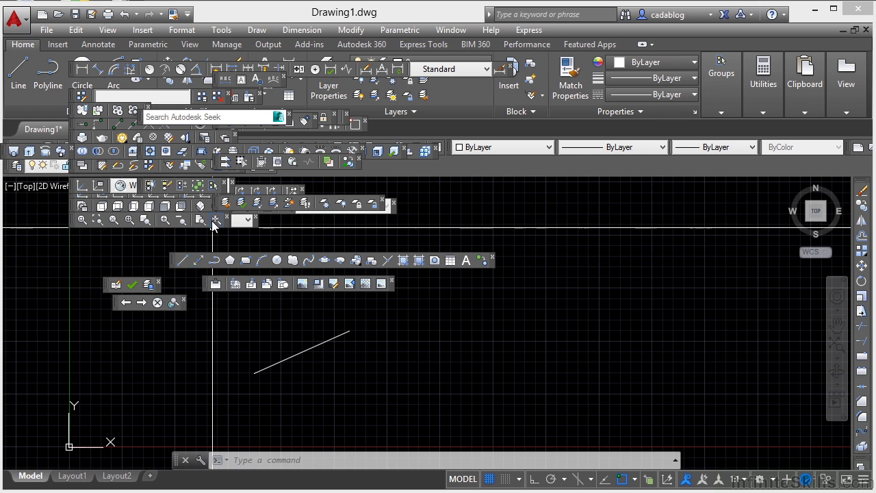